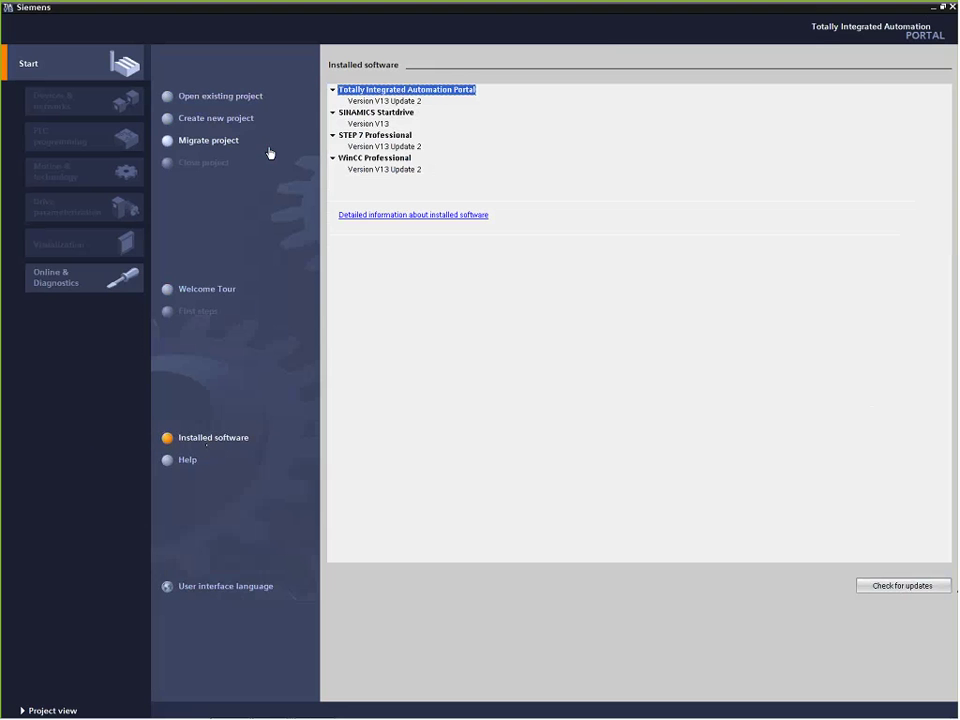
# - Create a new project with the suggested name Project29 in the default path
pyautogui.click(223, 121)
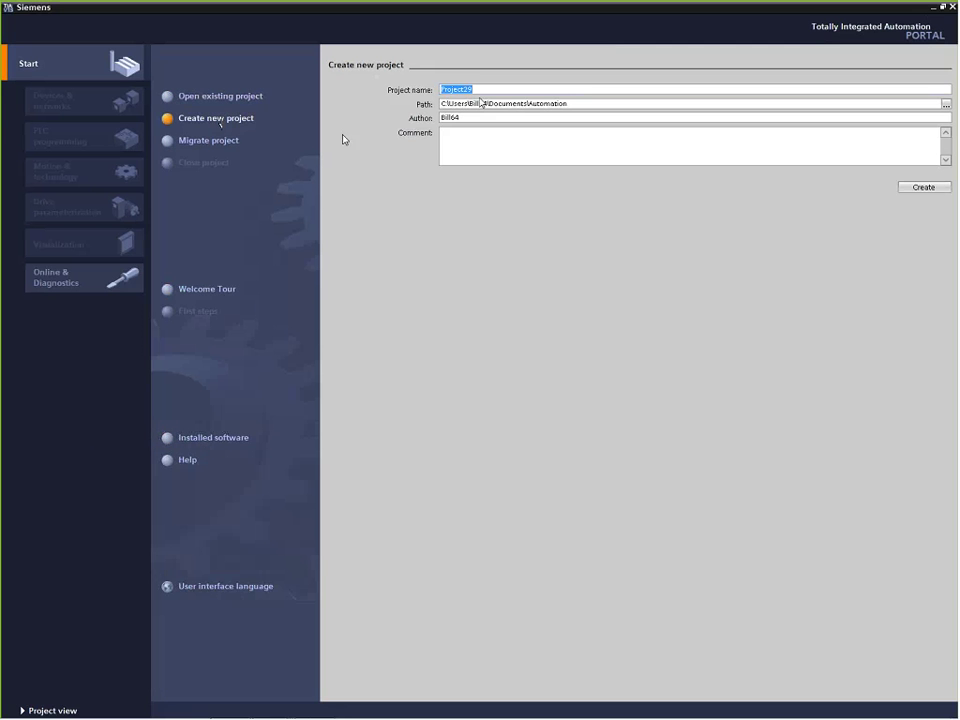
pyautogui.click(922, 191)
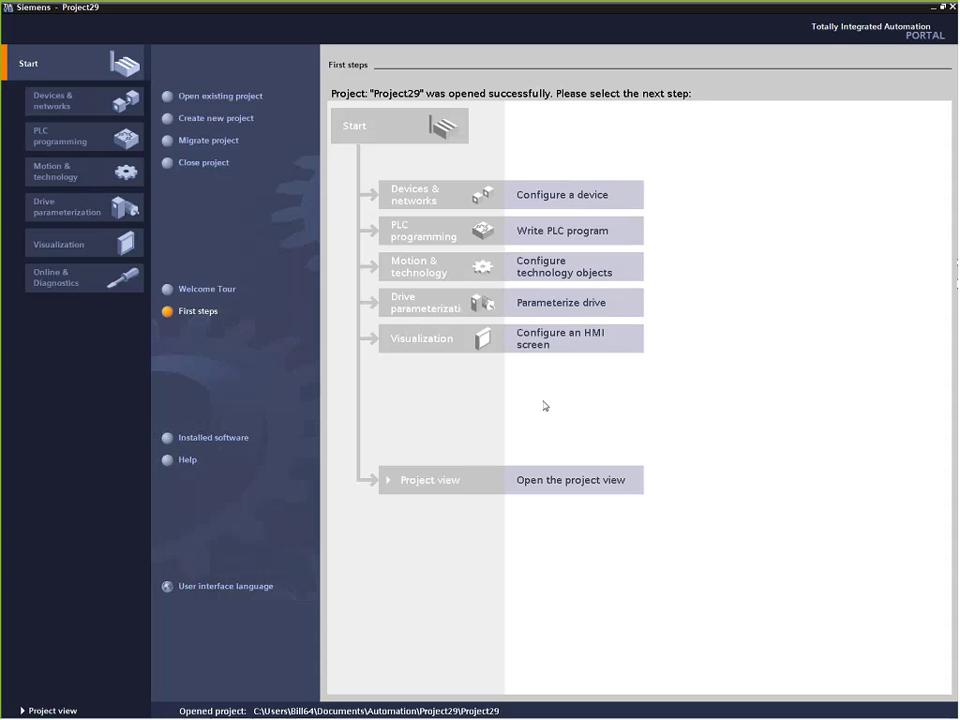
# - Add a SIMATIC S7-1500 controller, CPU 1515-2 PN with order number 6ES7 515-2AM00-0AB0, to the project
pyautogui.click(539, 199)
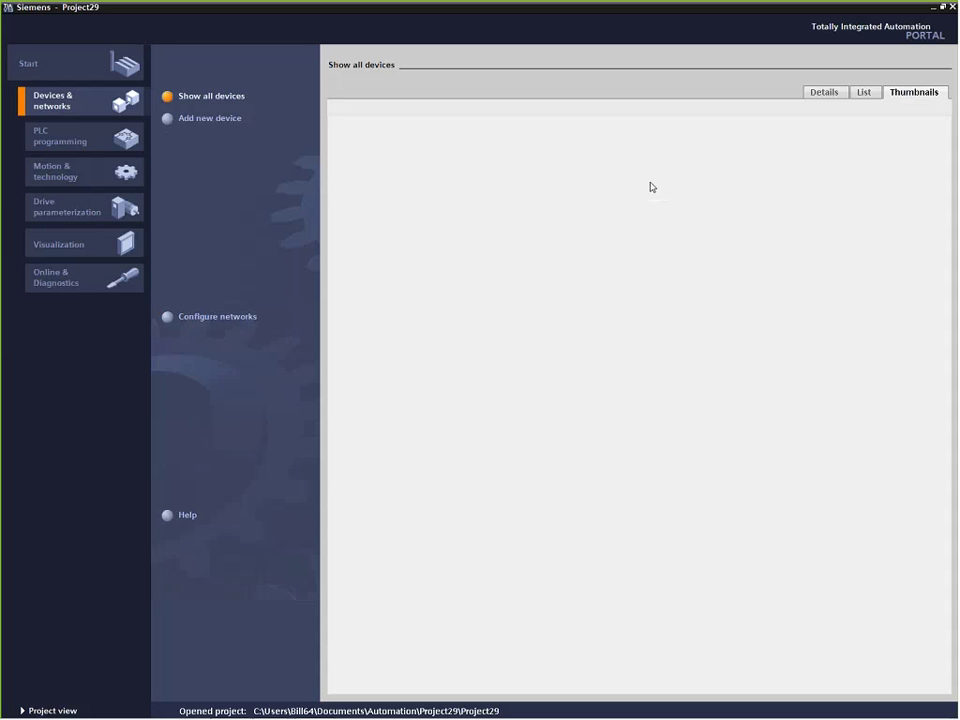
pyautogui.click(220, 120)
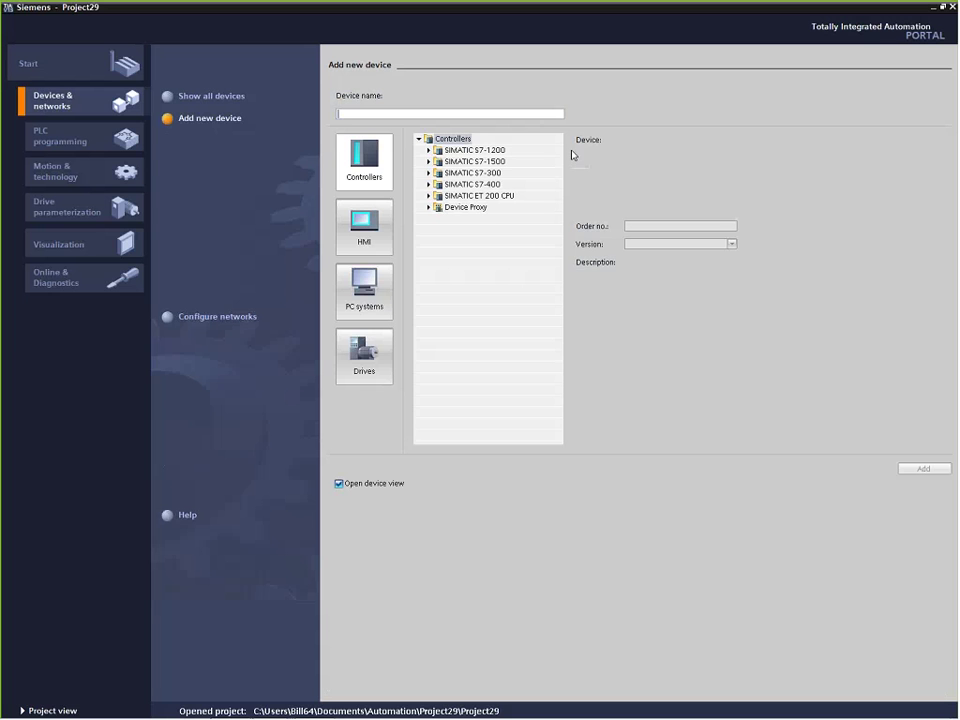
pyautogui.click(490, 150)
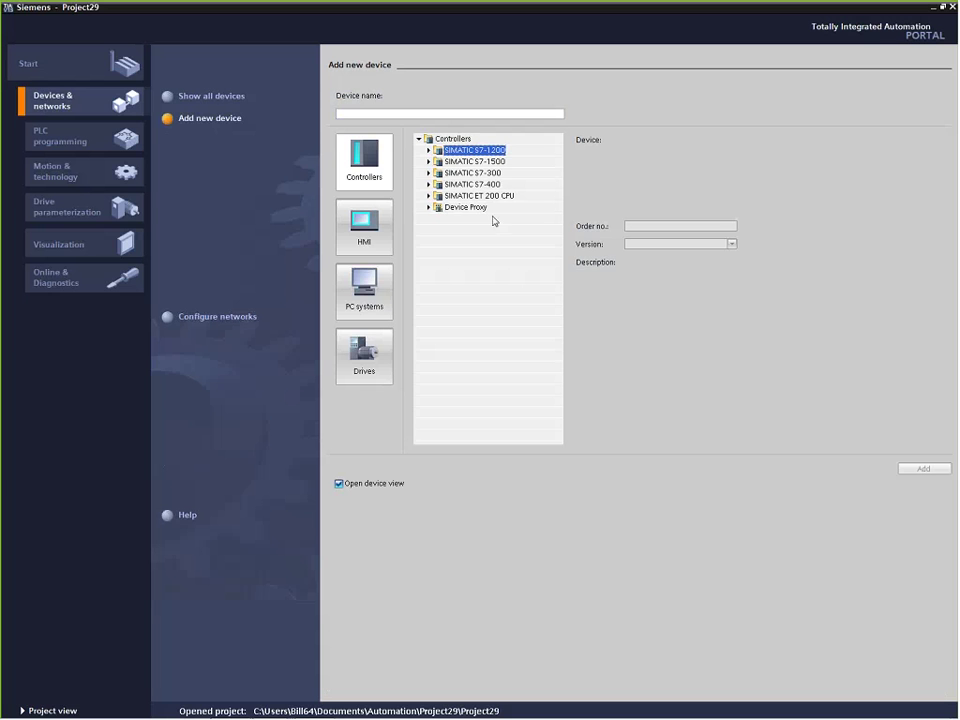
pyautogui.click(497, 184)
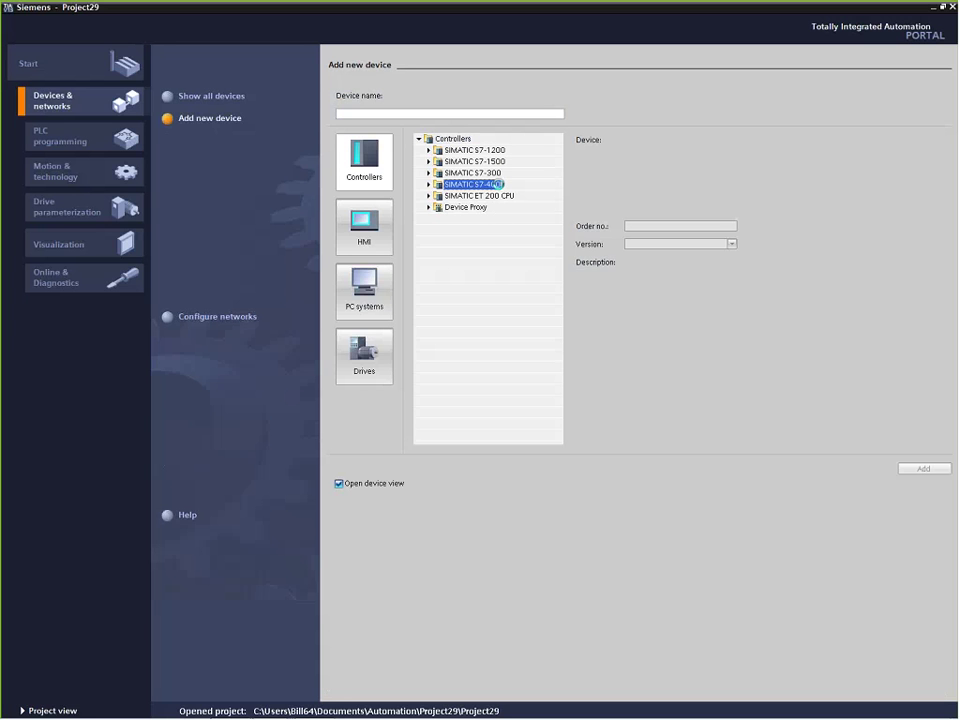
pyautogui.click(499, 163)
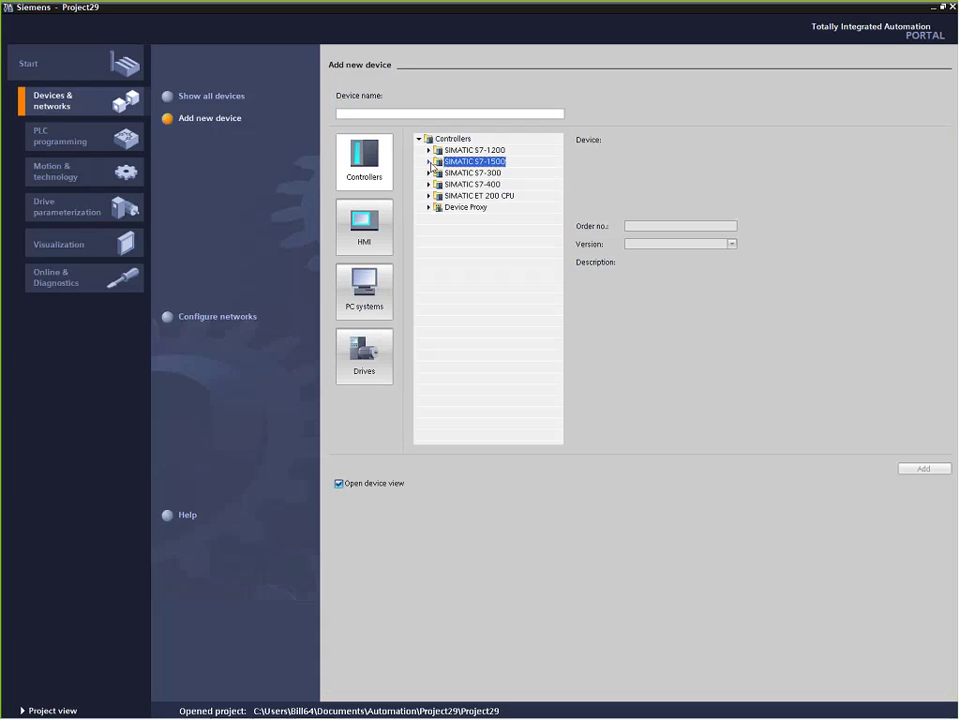
pyautogui.click(429, 162)
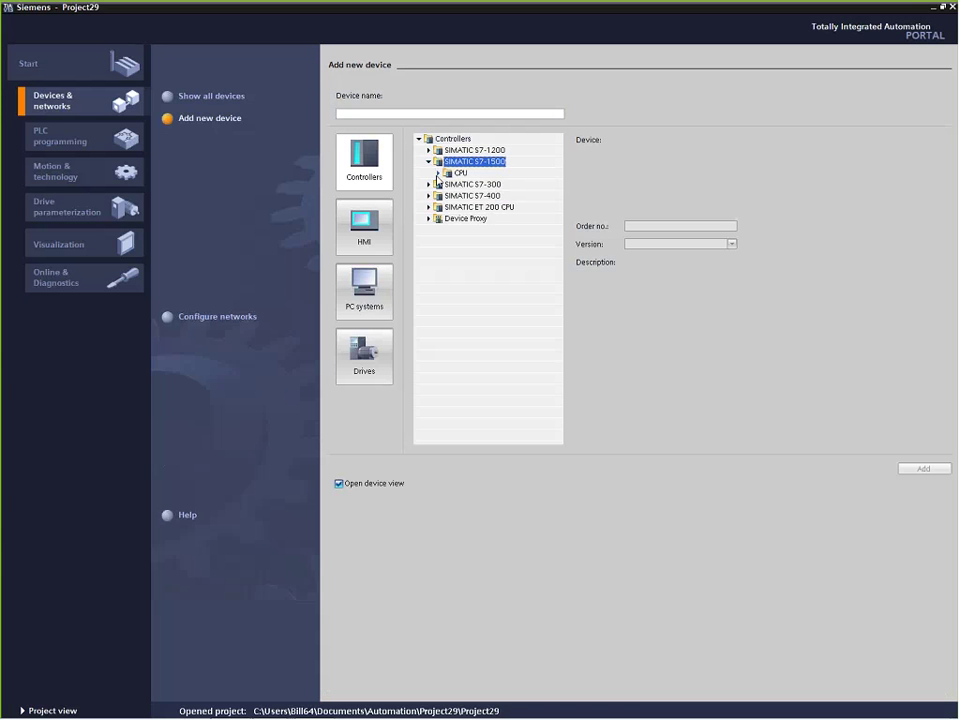
pyautogui.click(437, 174)
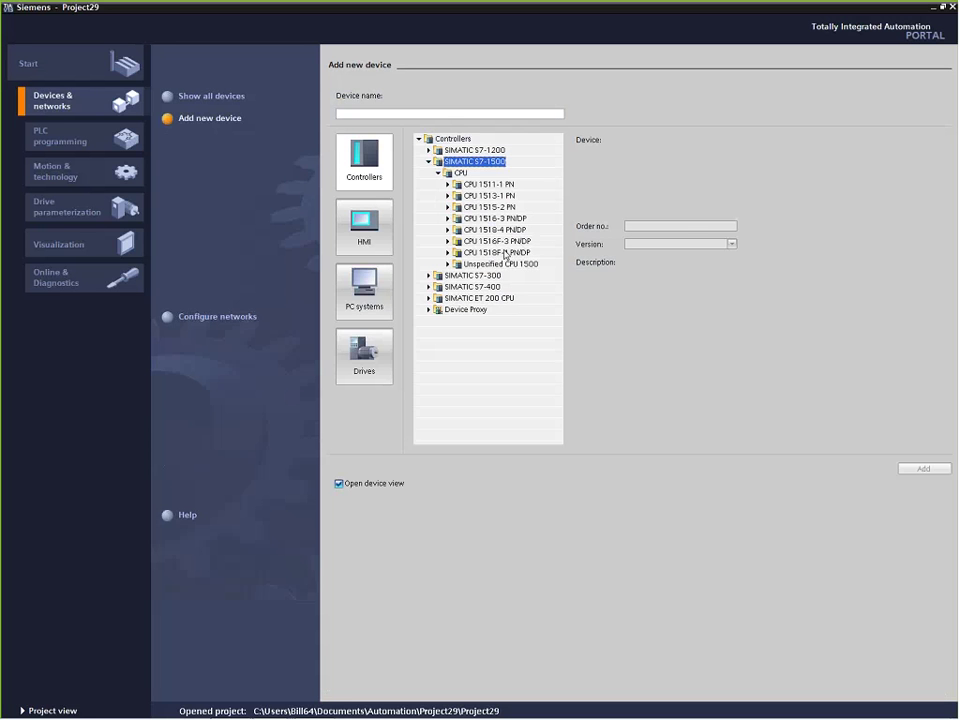
pyautogui.click(448, 207)
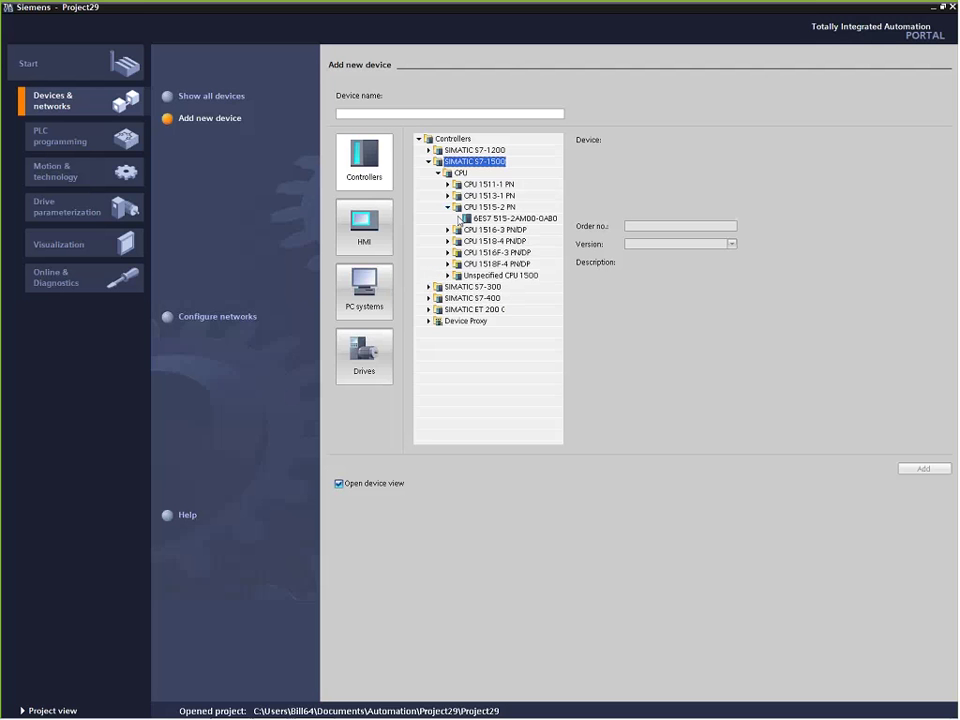
pyautogui.click(506, 219)
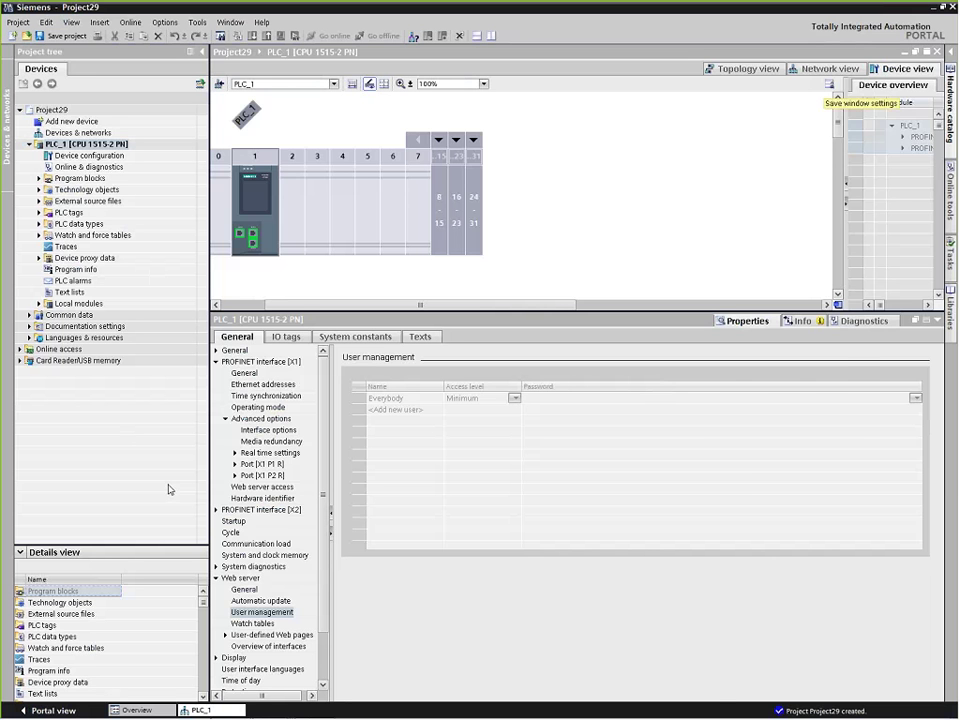
# - Add the DI 16x24VDC BA digital input module, 6ES7 521-1BH10-0AA0, to slot 2 of the rack
pyautogui.click(953, 58)
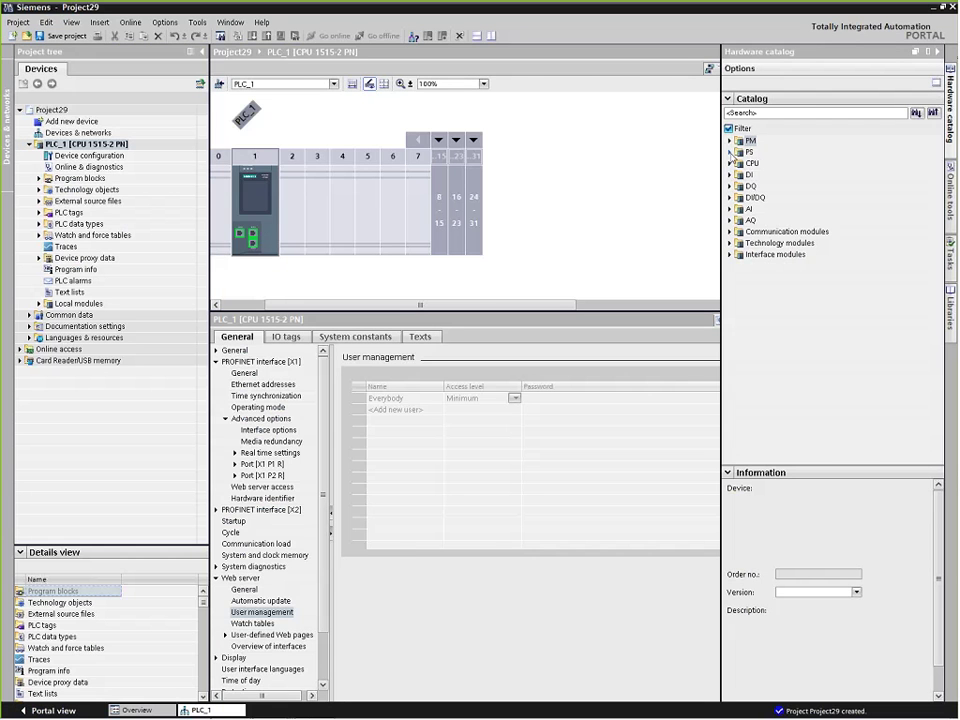
pyautogui.click(730, 163)
pyautogui.click(730, 163)
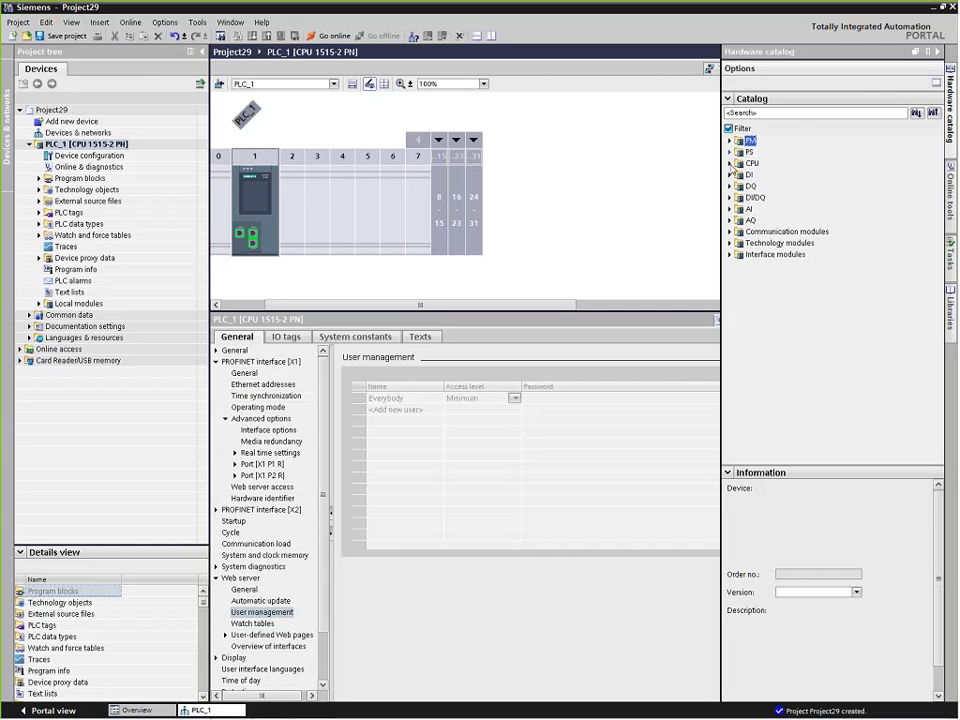
pyautogui.click(730, 174)
pyautogui.click(730, 254)
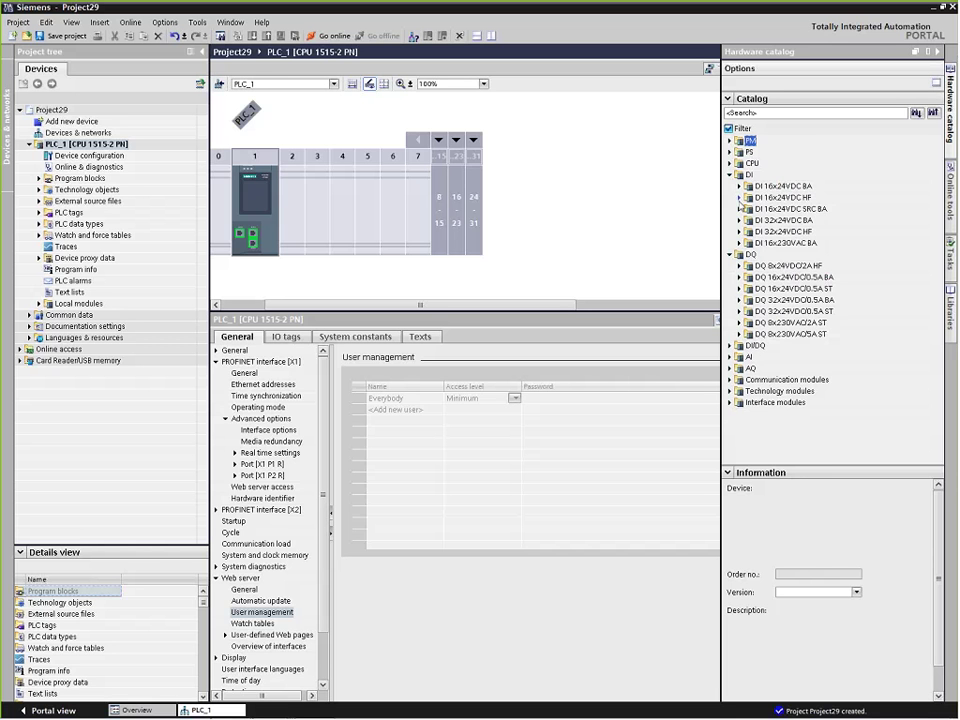
pyautogui.click(740, 186)
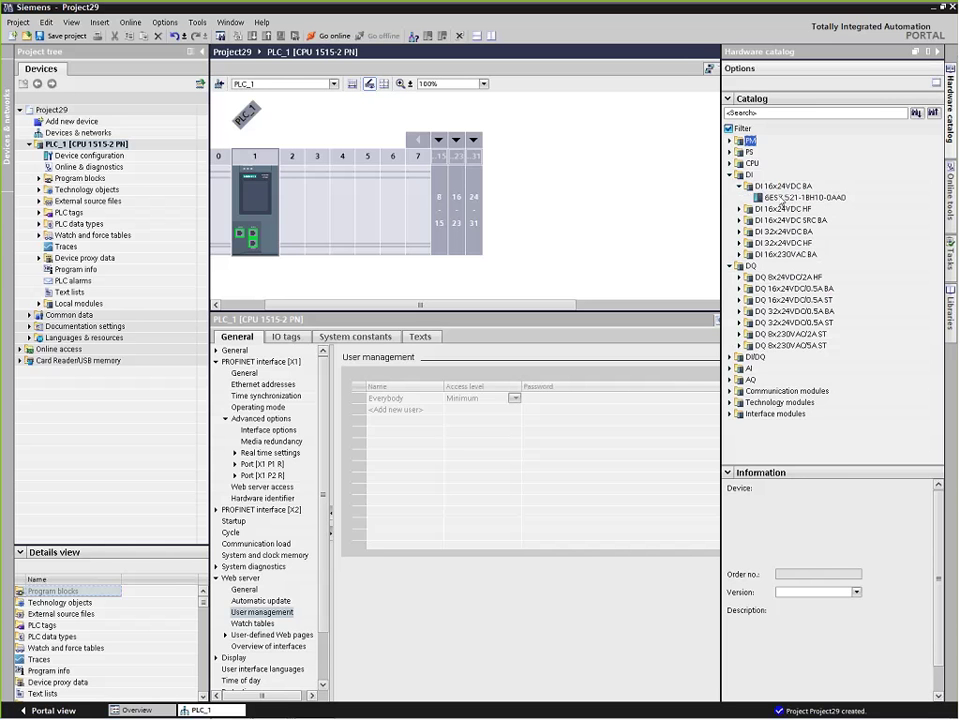
pyautogui.moveTo(780, 197); pyautogui.dragTo(350, 267)
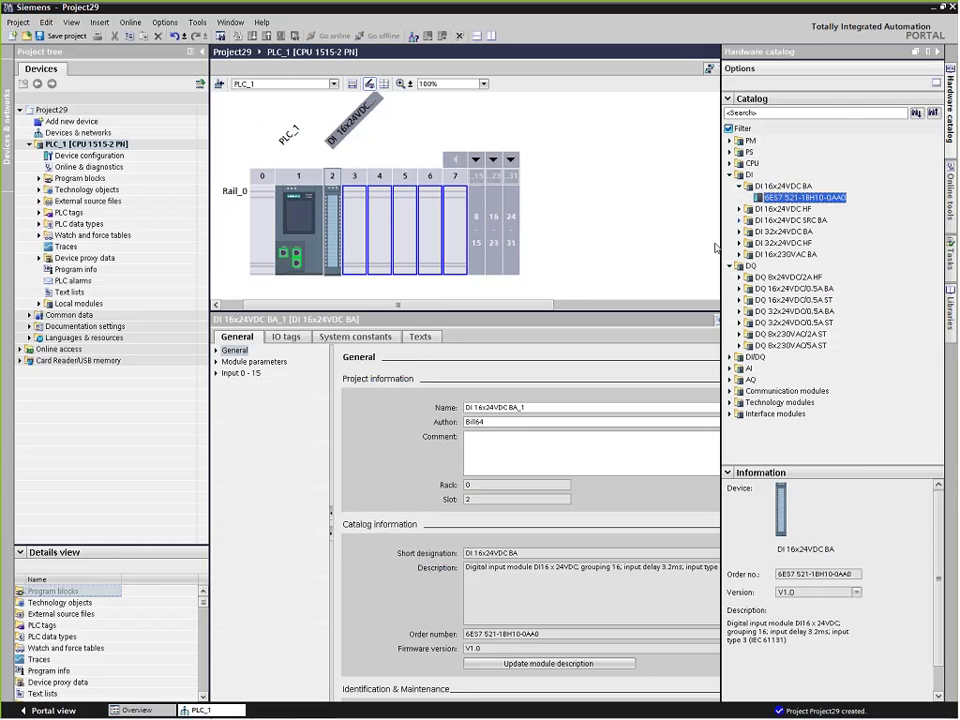
# - Add the DQ 16x24VDC/0.5A BA digital output module, 6ES7 522-1BH10-0AA0, to slot 3 of the rack
pyautogui.click(740, 277)
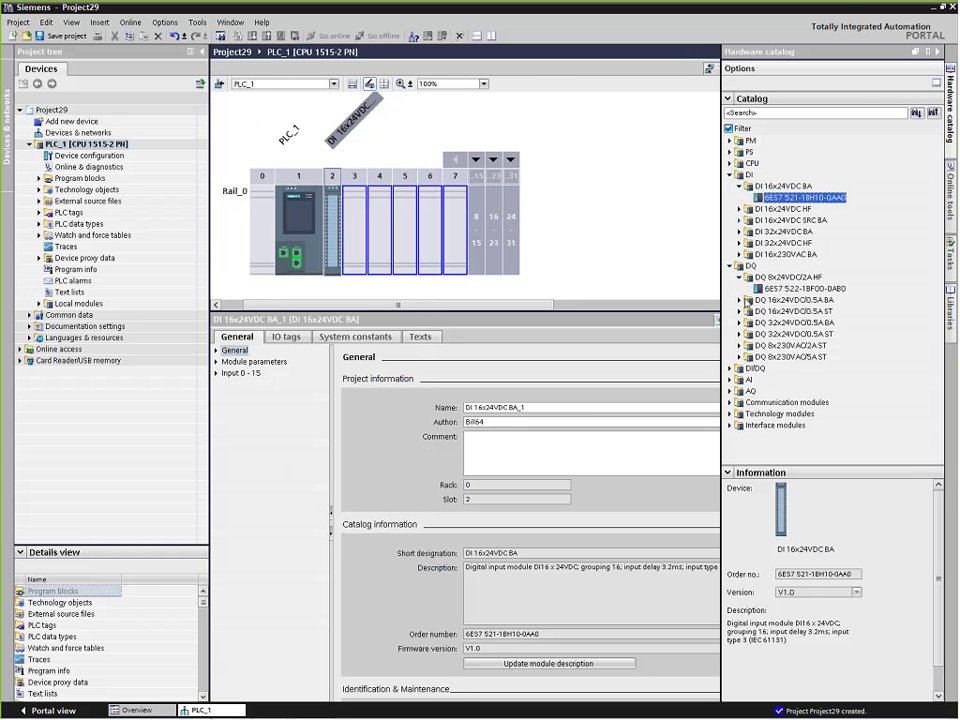
pyautogui.click(744, 300)
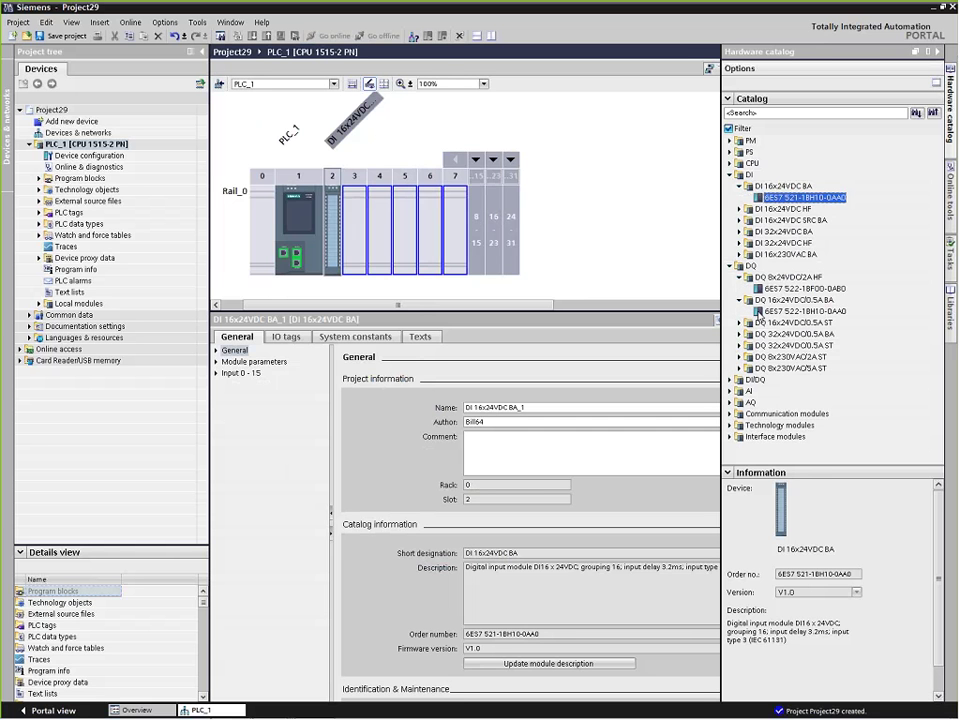
pyautogui.click(785, 312)
pyautogui.doubleClick(785, 312)
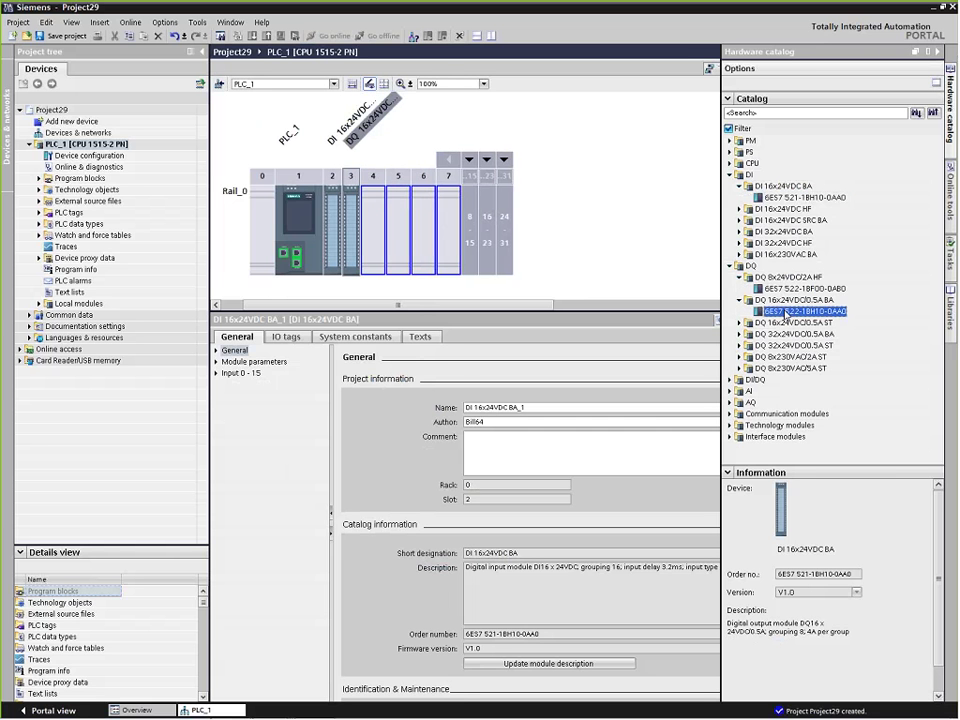
# - Review the properties of the CPU and both I/O modules, and compile PLC_1
pyautogui.click(316, 262)
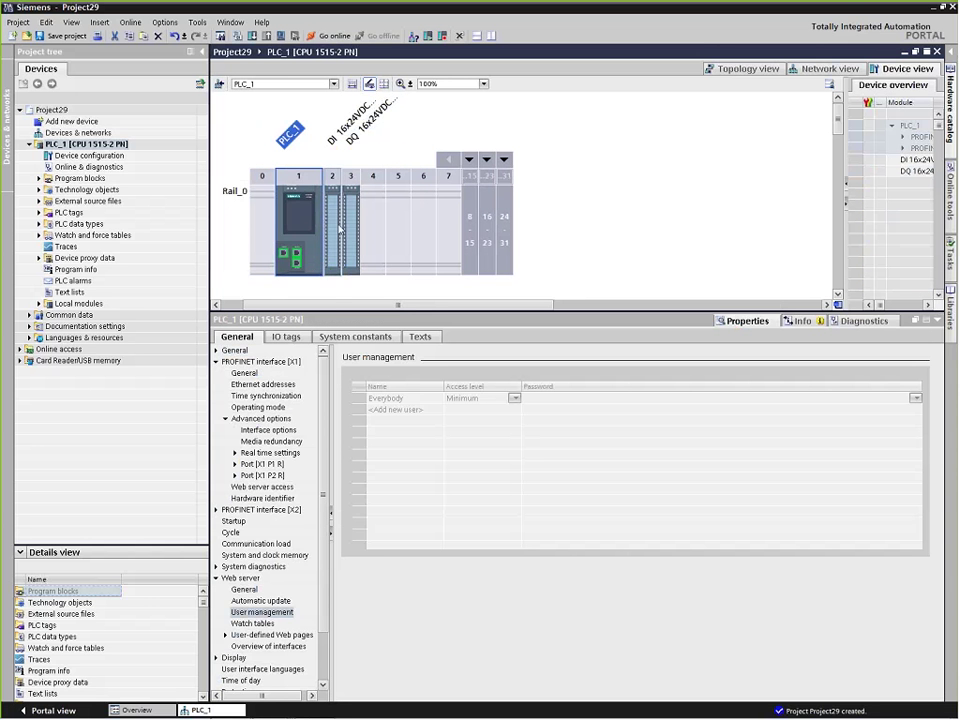
pyautogui.click(336, 248)
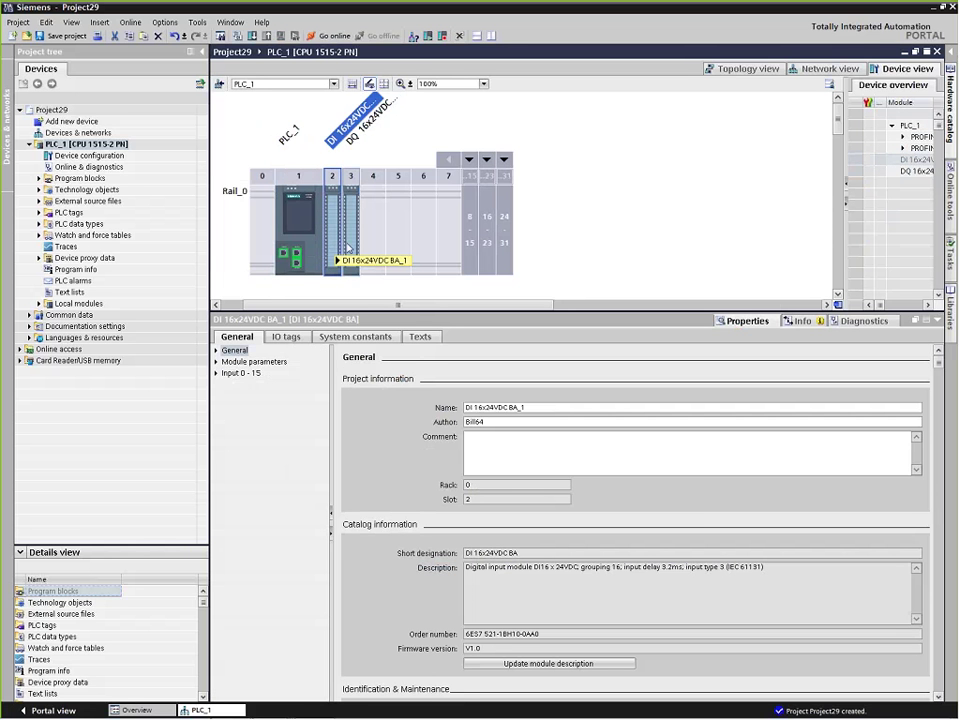
pyautogui.click(355, 244)
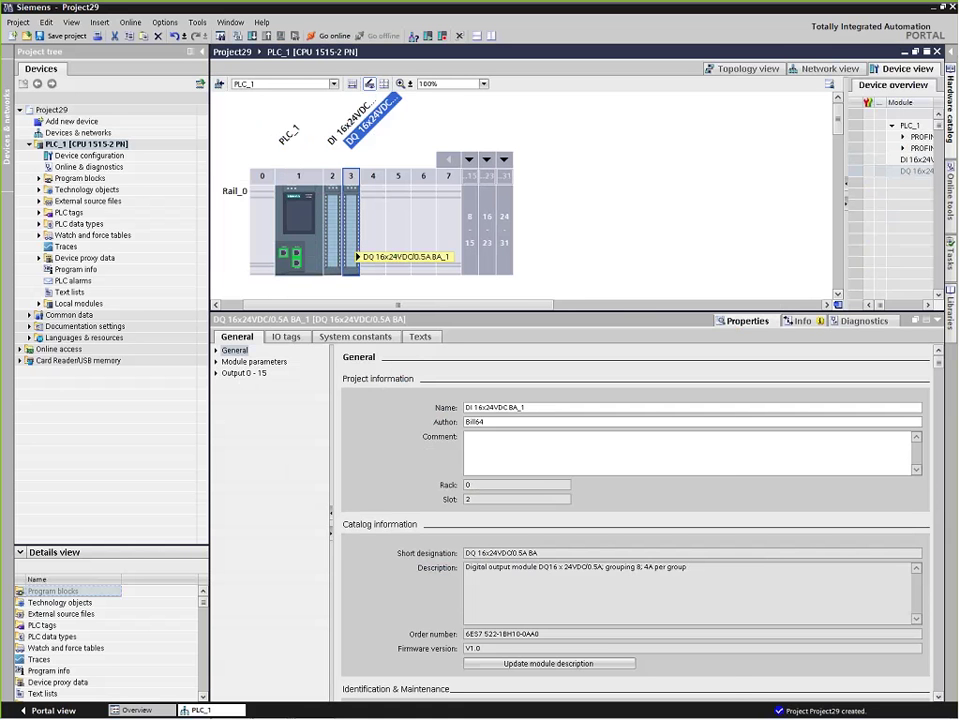
pyautogui.click(214, 35)
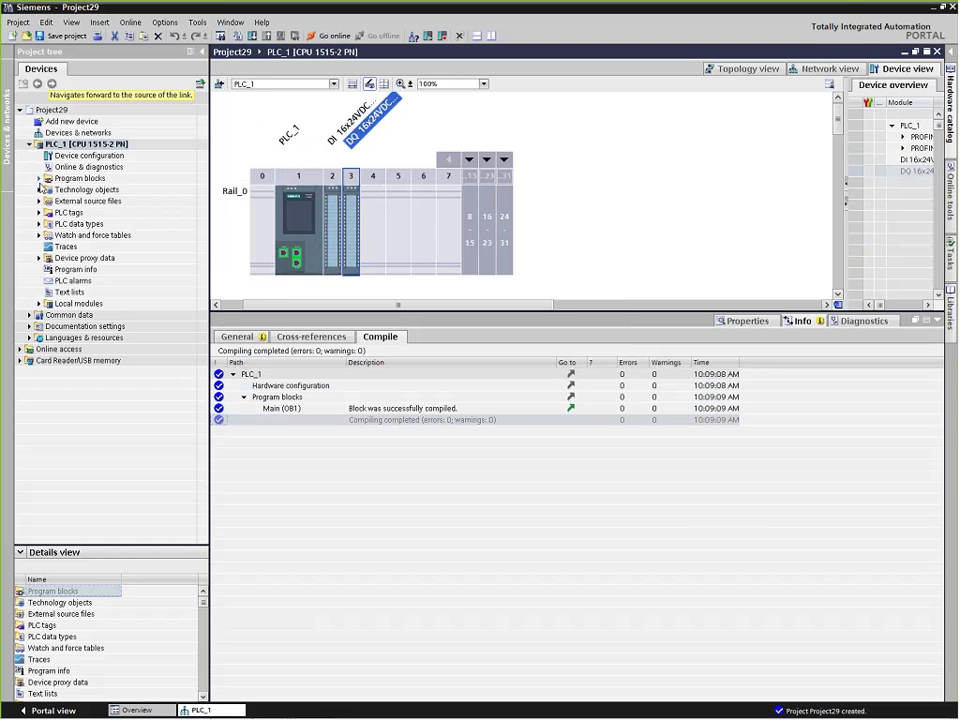
# - Open the Main [OB1] program block and enlarge its ladder editing area
pyautogui.click(38, 178)
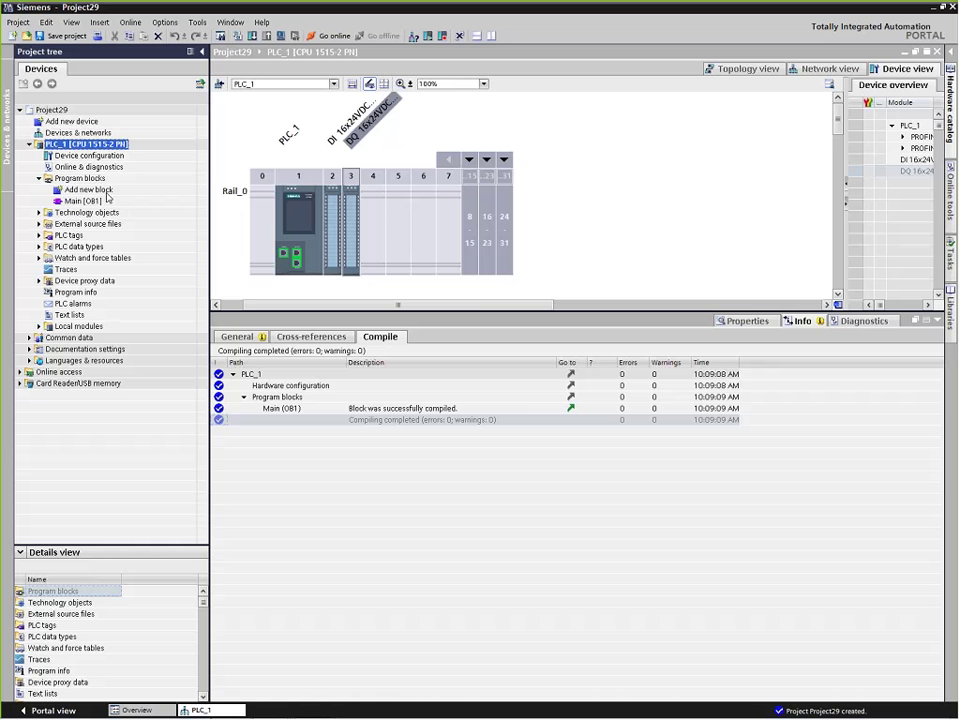
pyautogui.click(82, 201)
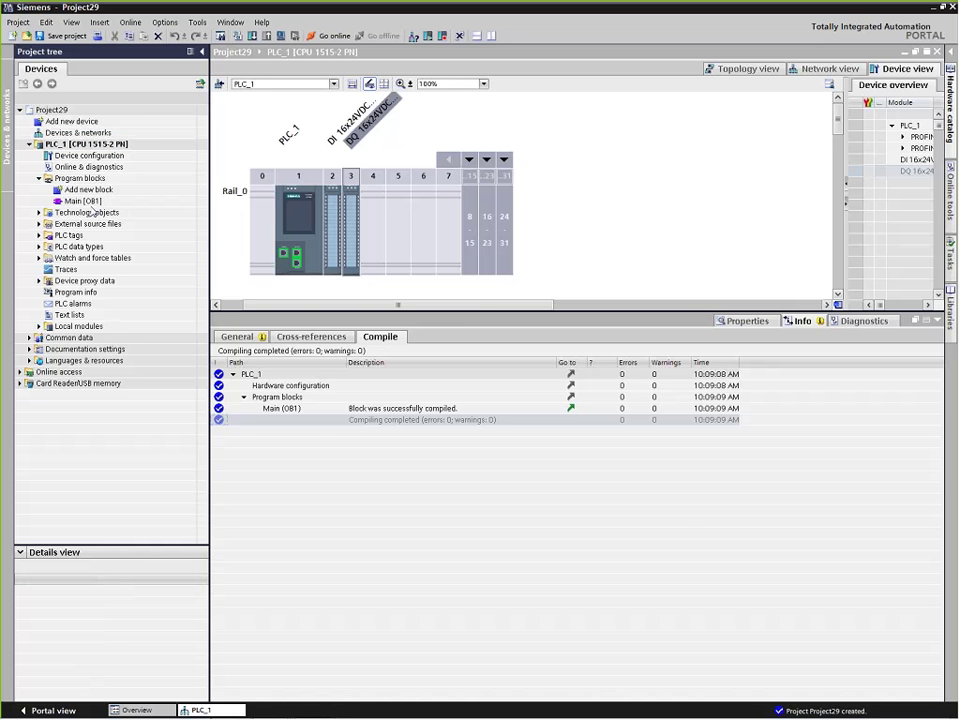
pyautogui.doubleClick(89, 189)
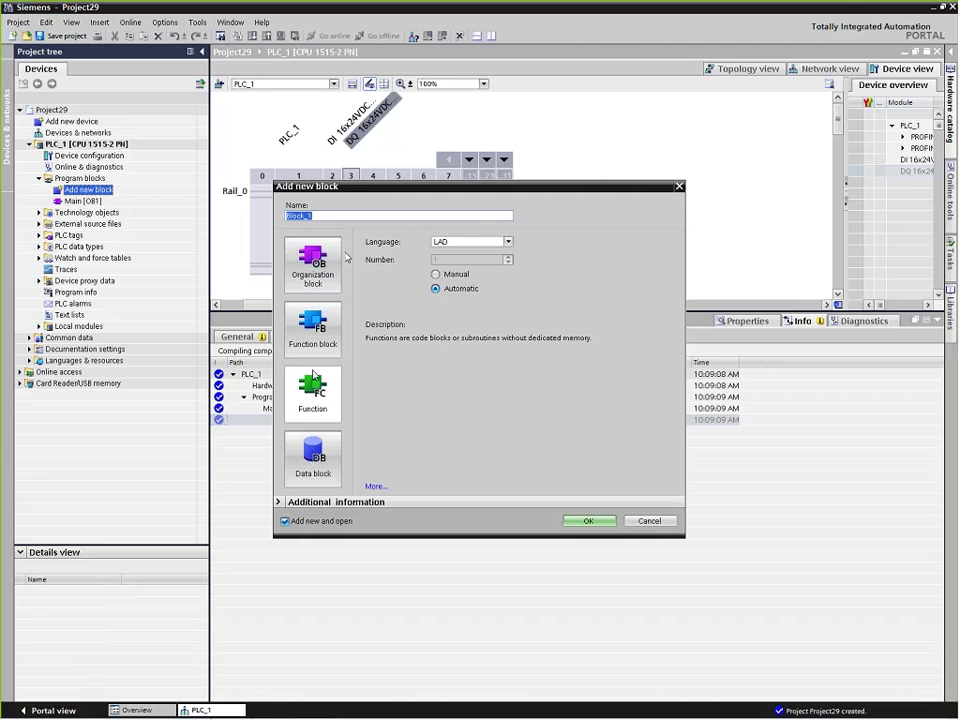
pyautogui.click(680, 187)
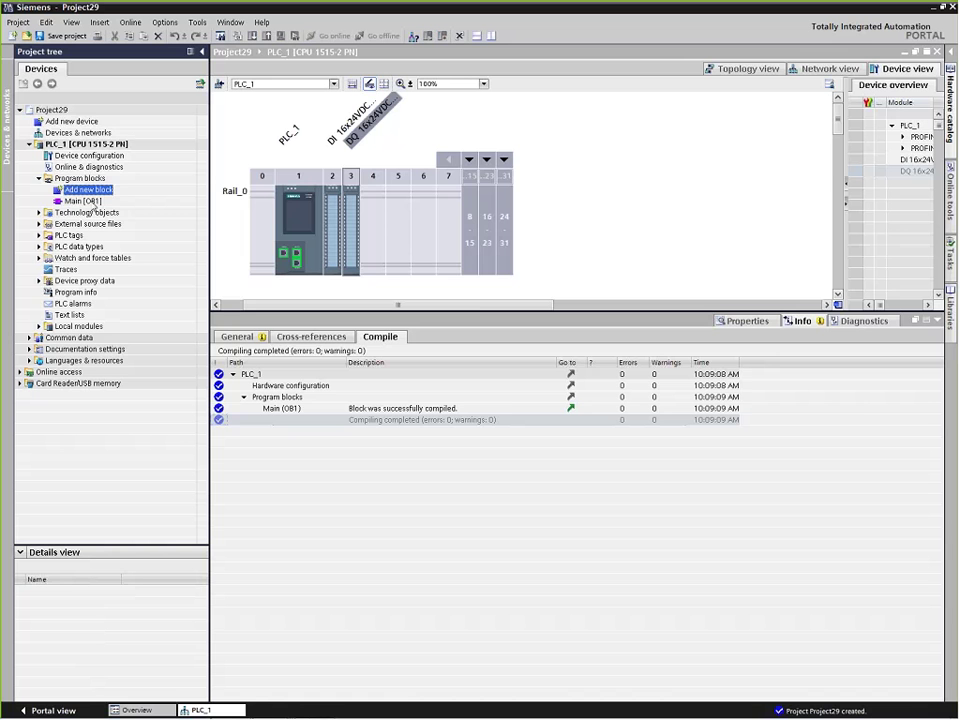
pyautogui.click(88, 201)
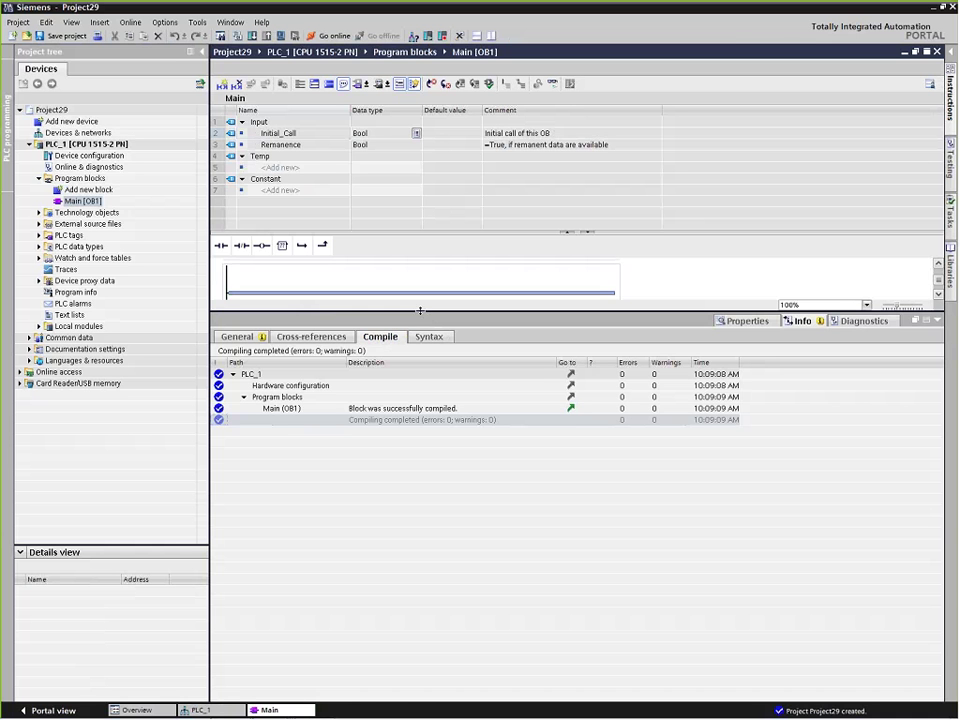
pyautogui.moveTo(420, 311); pyautogui.dragTo(420, 524)
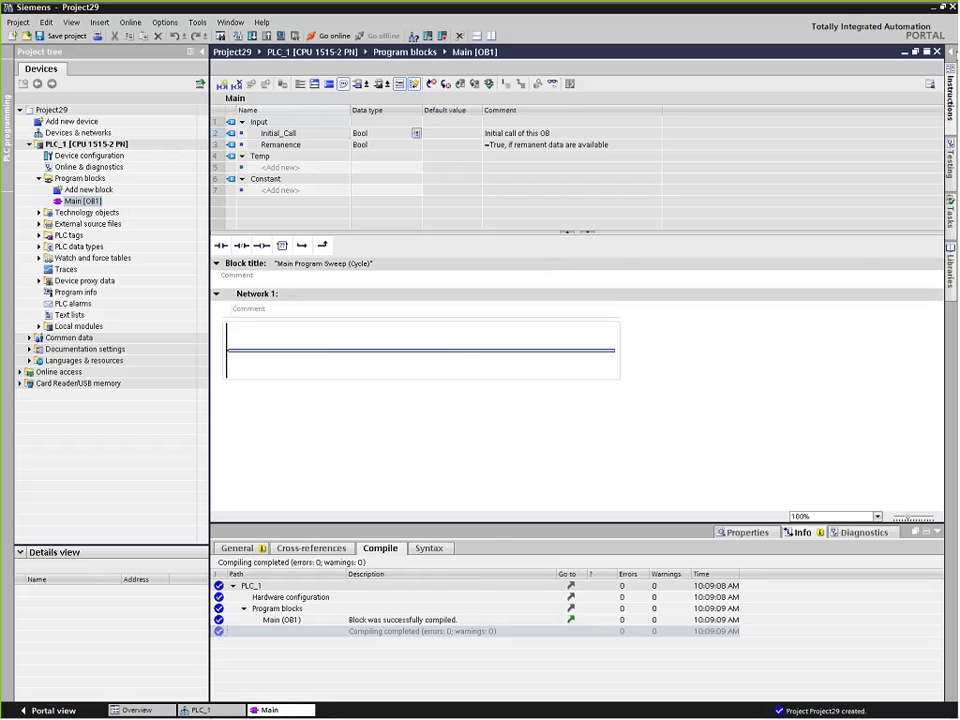
# - Insert a normally open contact at the start of the rung in Network 1
pyautogui.click(953, 53)
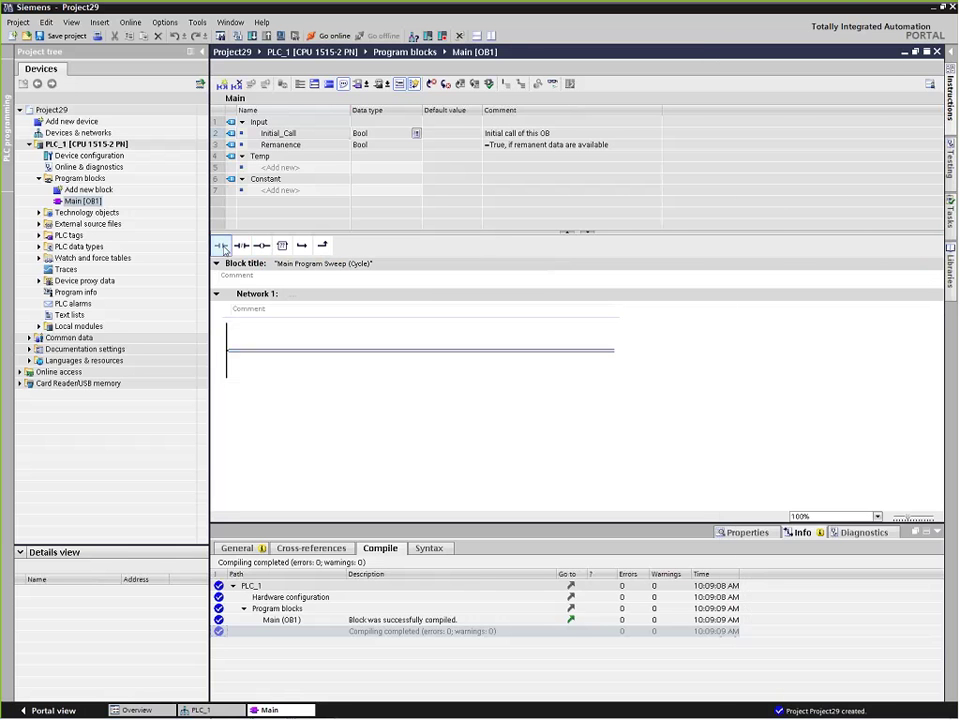
pyautogui.moveTo(224, 248); pyautogui.dragTo(284, 356)
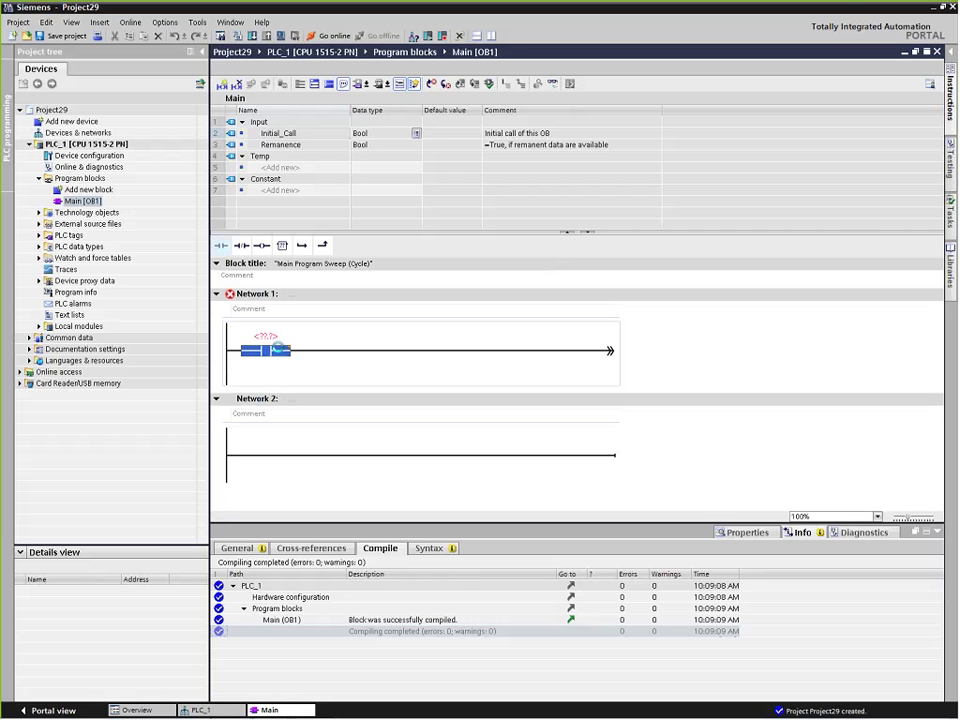
# - Examine the bit logic operations among the basic instructions, selecting the Reset output instruction
pyautogui.click(951, 98)
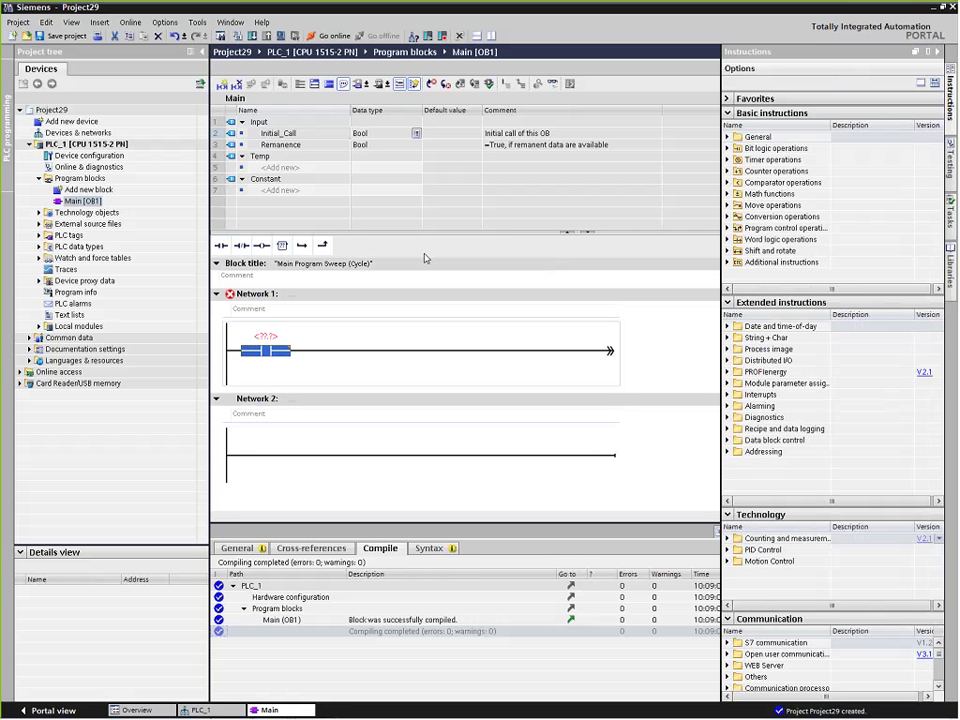
pyautogui.click(727, 148)
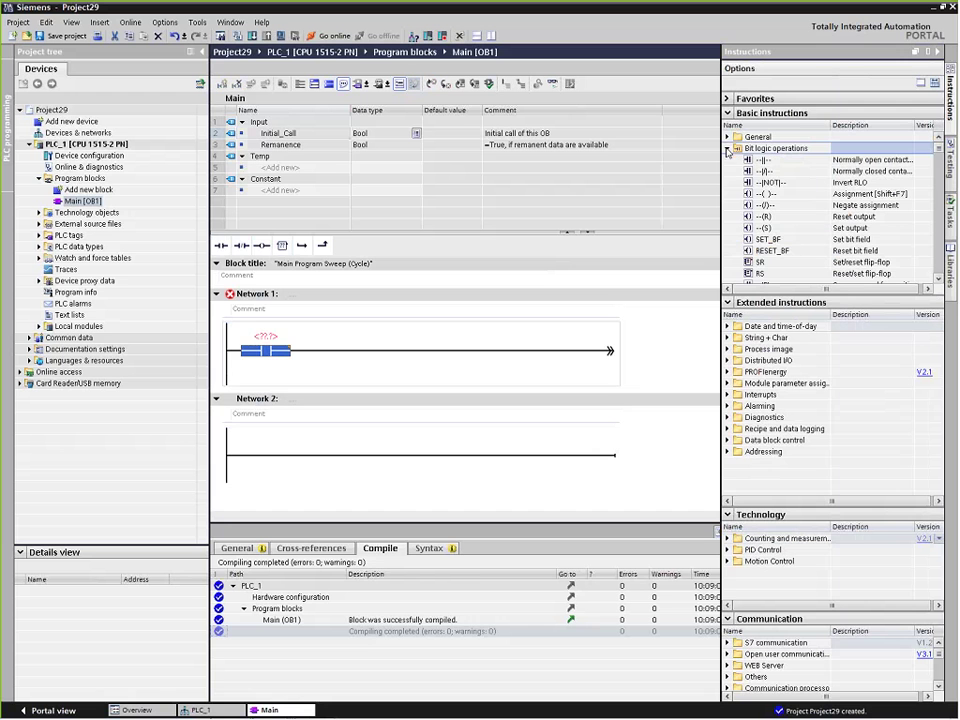
pyautogui.click(746, 217)
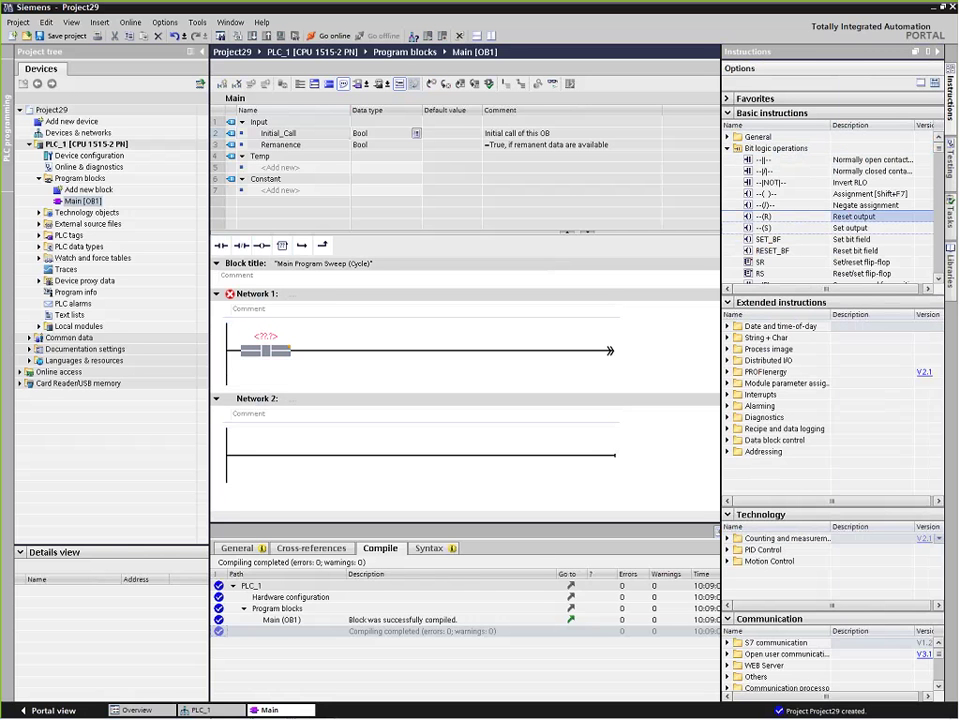